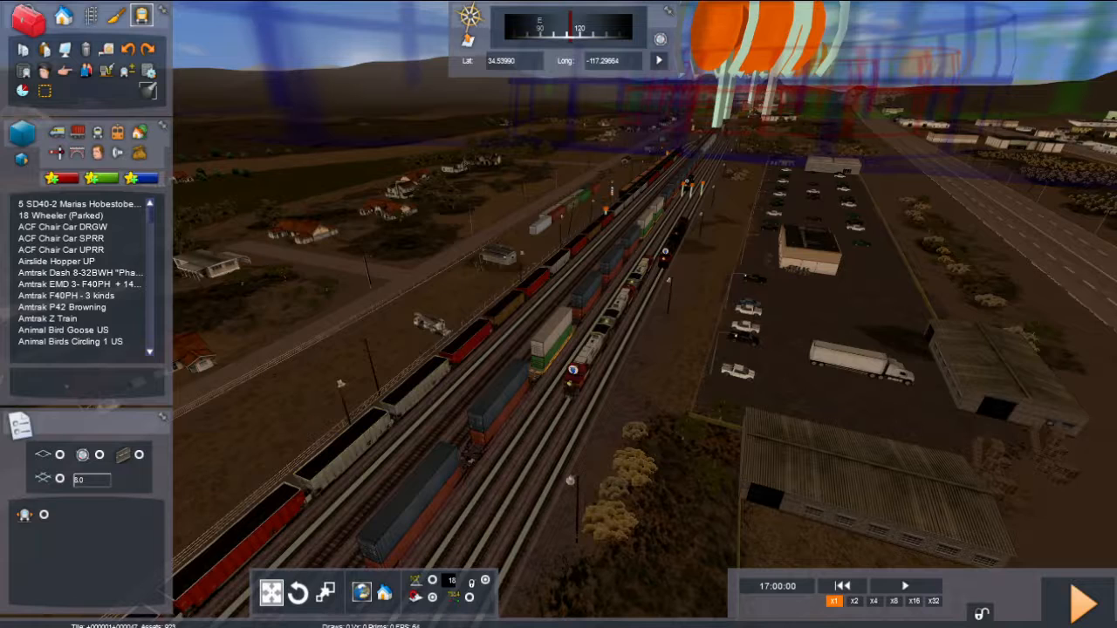
Look around the rows of standing freight trains and the surrounding tracks in the 3D view
{"action": "right_click_drag", "start_coordinate": [645, 314], "coordinate": [471, 314]}
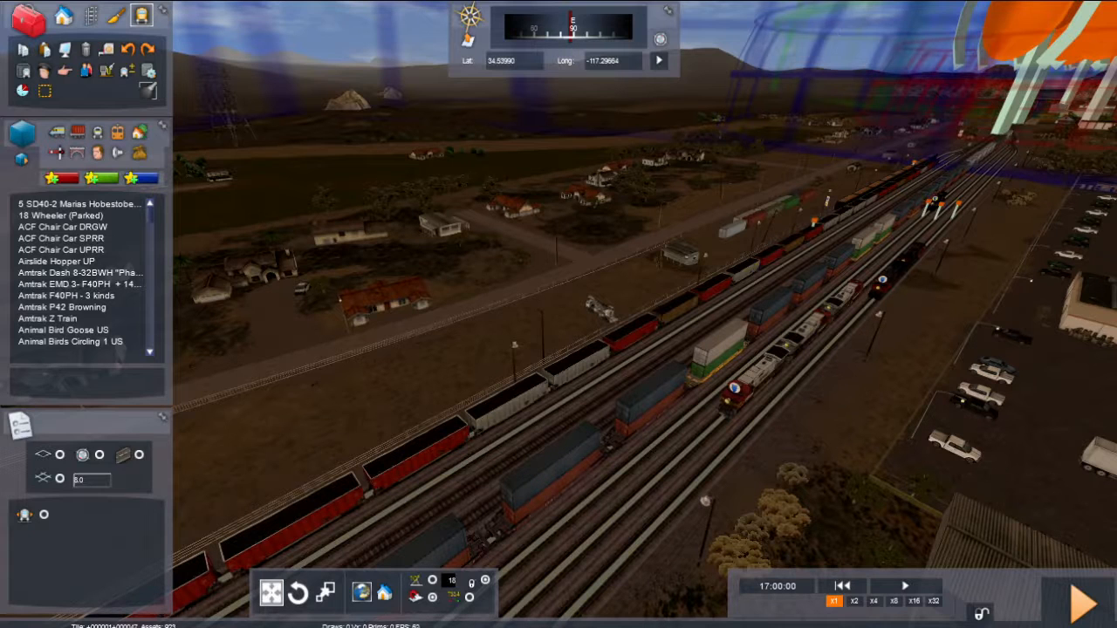
{"action": "right_click_drag", "start_coordinate": [558, 314], "coordinate": [502, 354]}
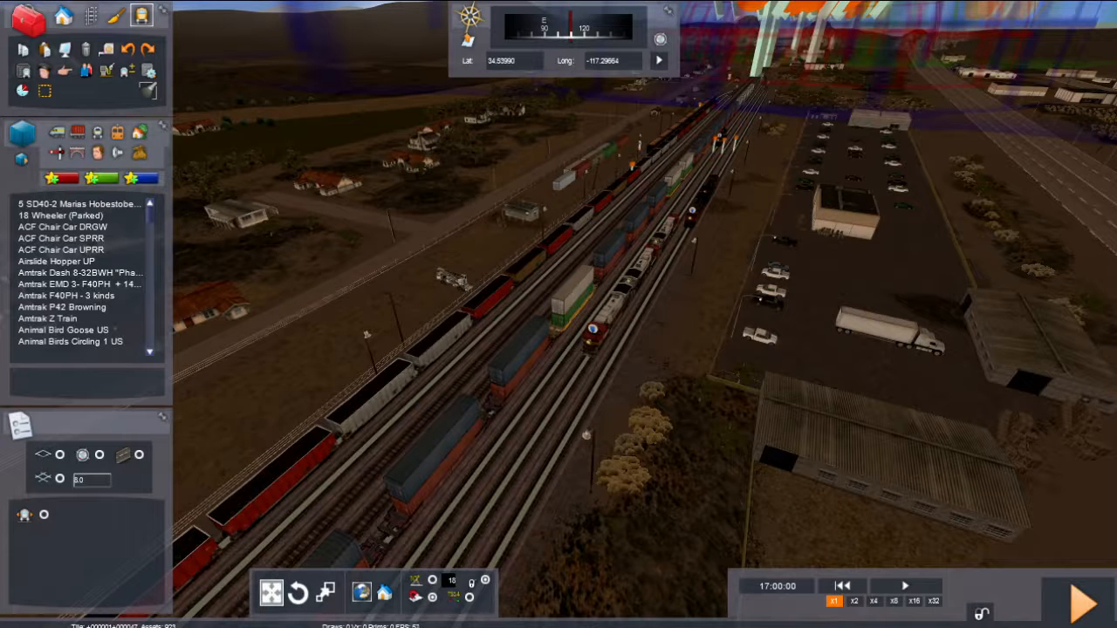
{"action": "right_click_drag", "start_coordinate": [559, 314], "coordinate": [314, 280]}
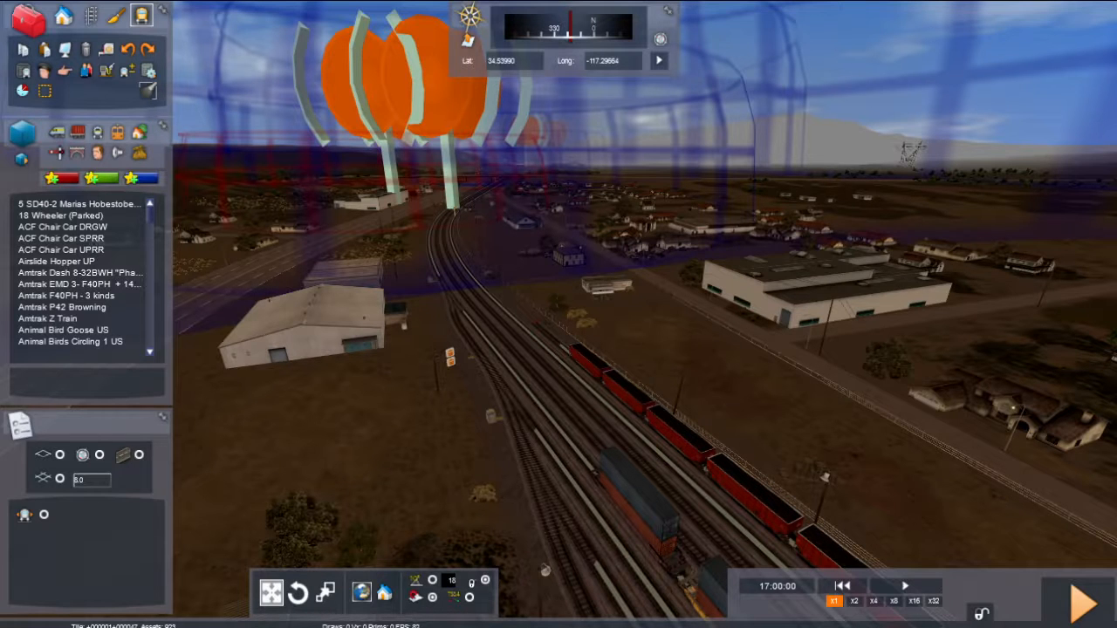
Examine the route on the 2D map from the Dash9 trains to the yard by the Victorville loader and unloader
{"action": "key", "text": "9"}
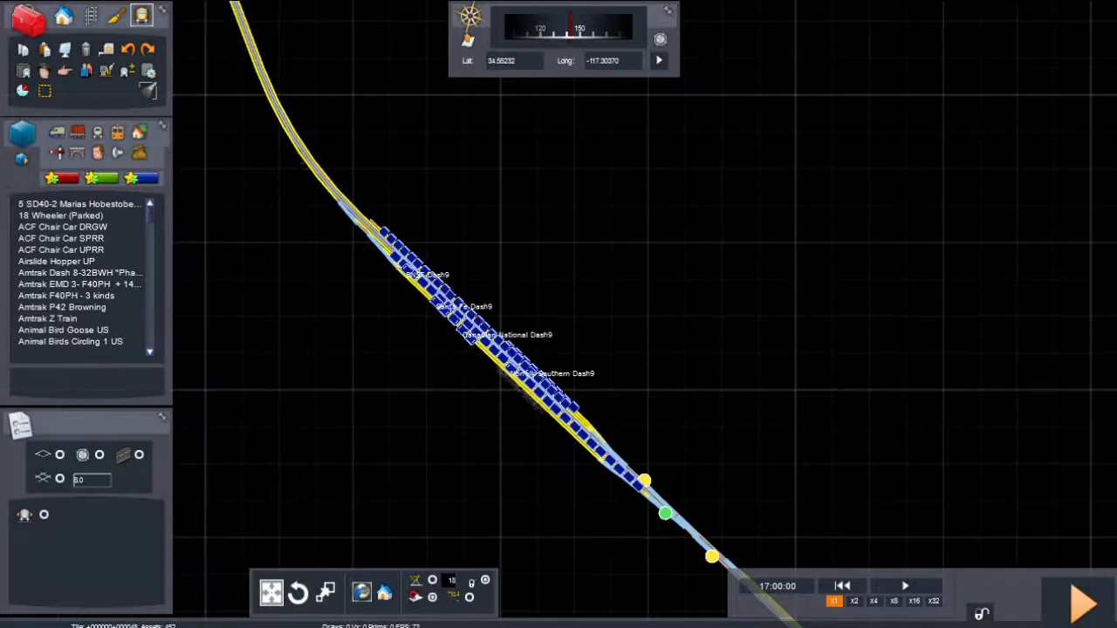
{"action": "key", "text": "Up"}
{"action": "key", "text": "Left"}
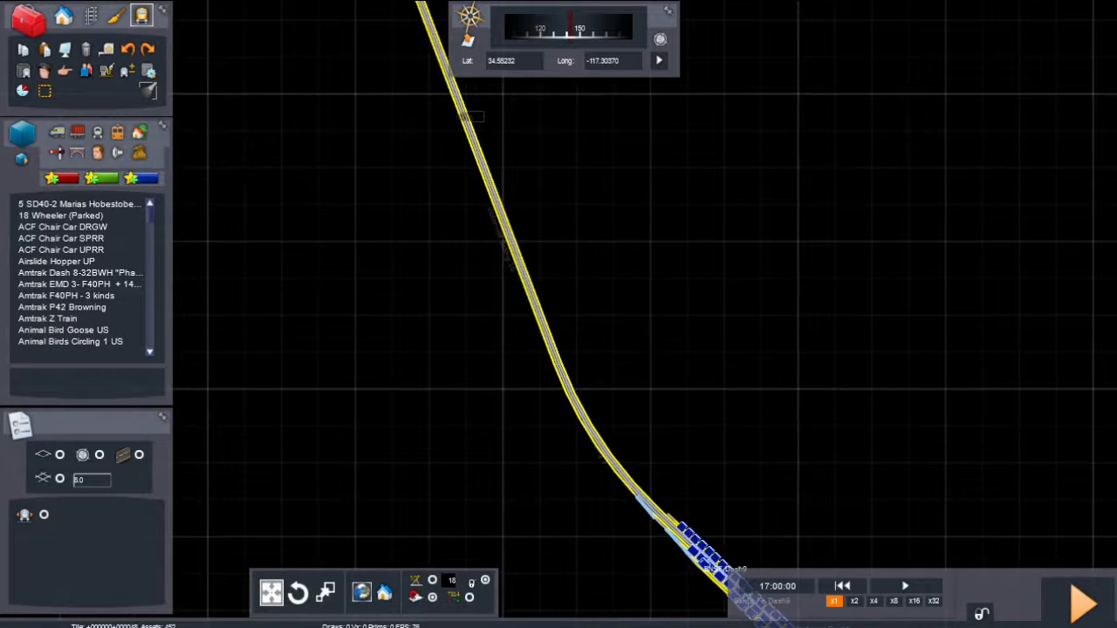
{"action": "key", "text": "Up"}
{"action": "key", "text": "Left"}
{"action": "key", "text": "Up"}
{"action": "key", "text": "Left"}
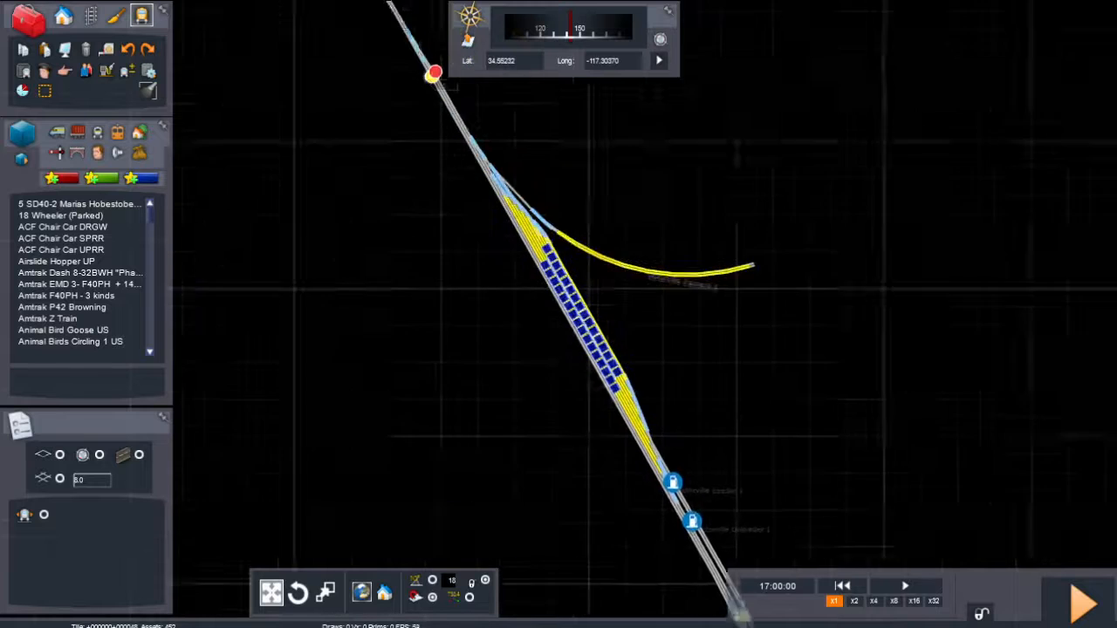
{"action": "key", "text": "Down"}
{"action": "key", "text": "Right"}
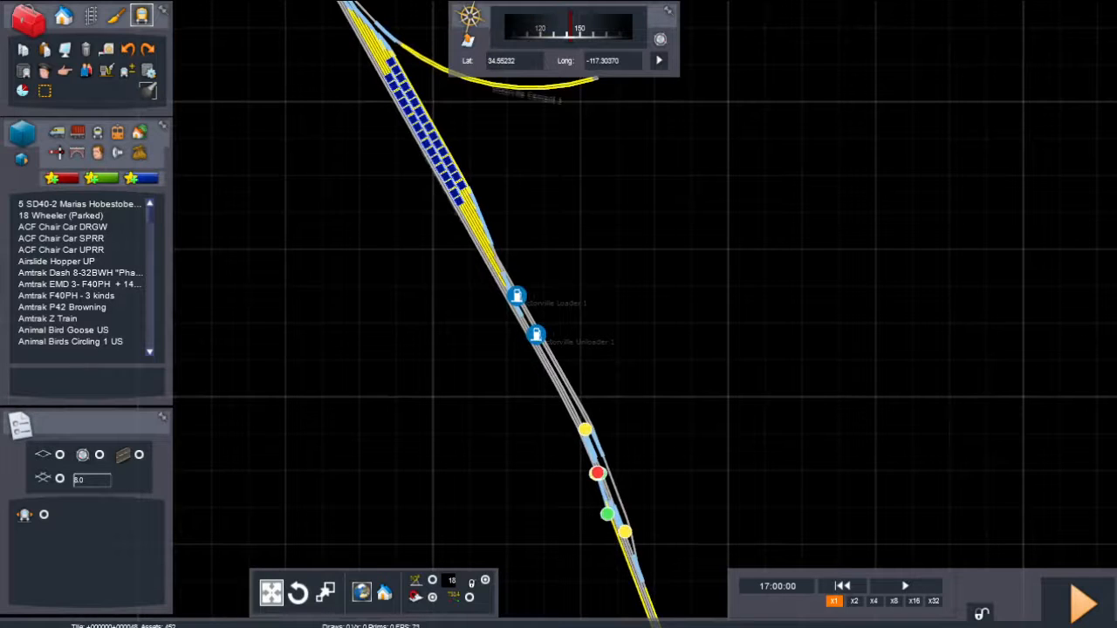
{"action": "scroll", "coordinate": [631, 508], "scroll_direction": "up", "scroll_amount": 9}
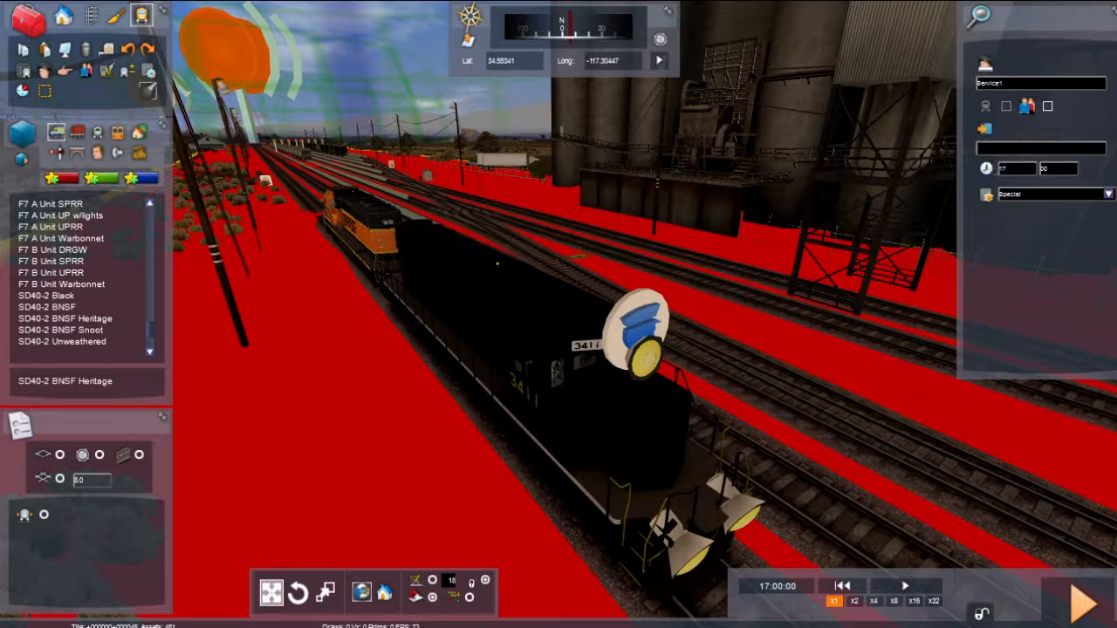
Examine the tracks and junctions around the two locomotives near Victorville Loader 1 on the 2D map, including the wider route
{"action": "key", "text": "9"}
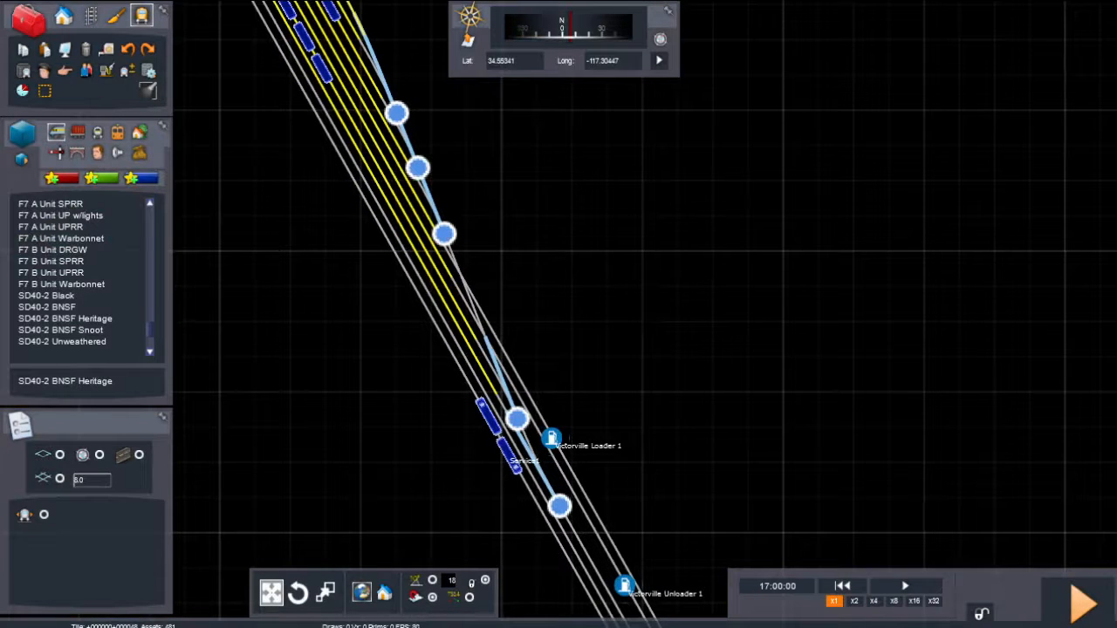
{"action": "right_click_drag", "start_coordinate": [559, 506], "coordinate": [641, 342]}
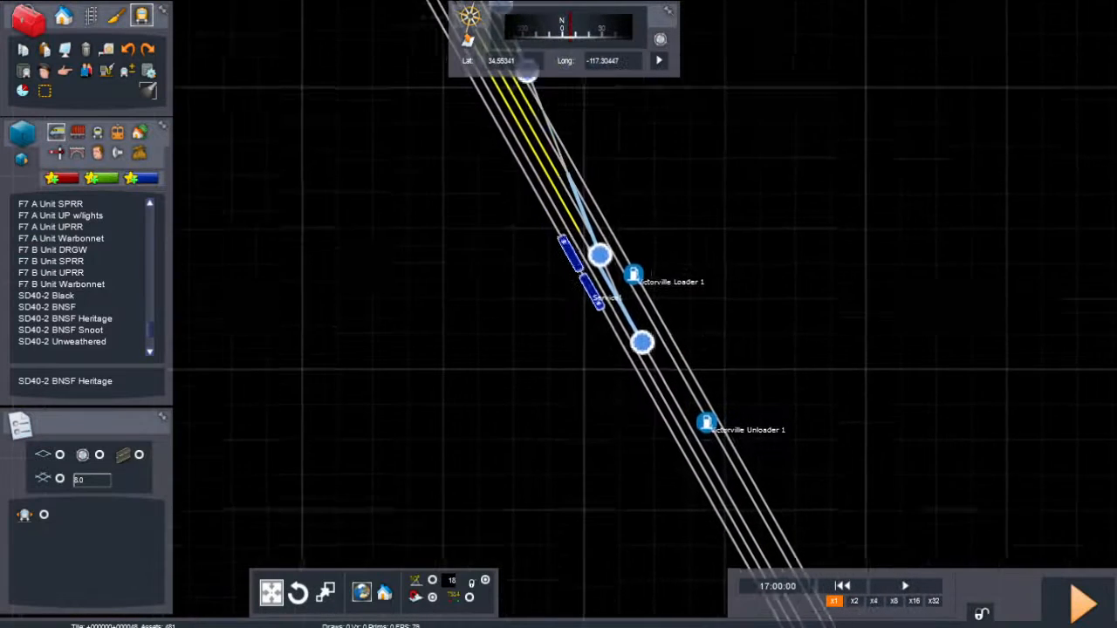
{"action": "right_click_drag", "start_coordinate": [599, 254], "coordinate": [601, 277]}
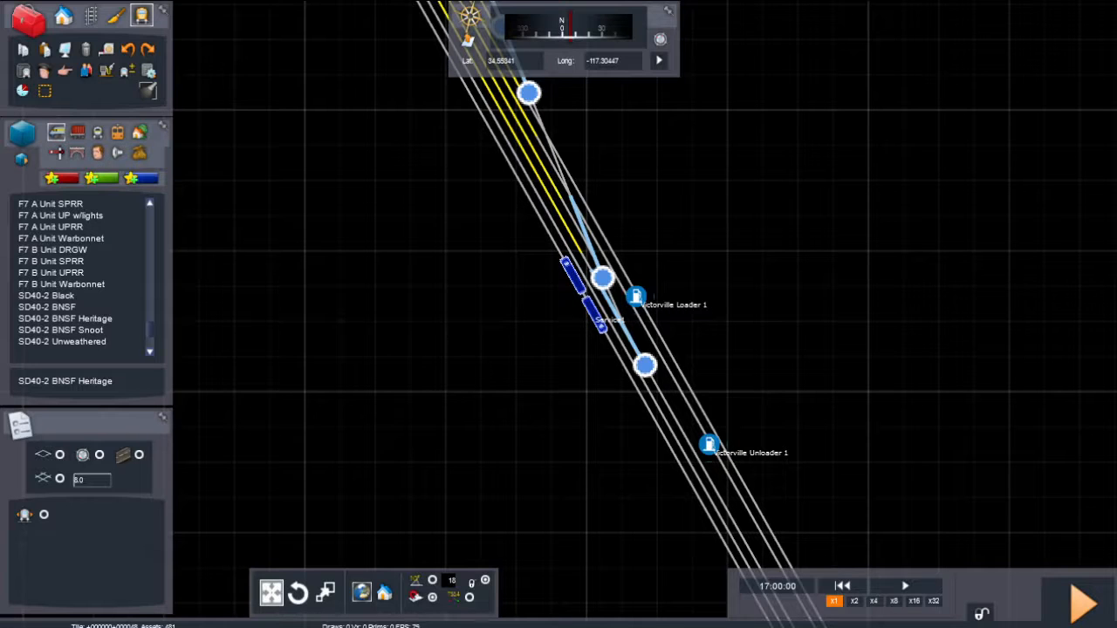
{"action": "scroll", "coordinate": [707, 362], "scroll_direction": "down", "scroll_amount": 10}
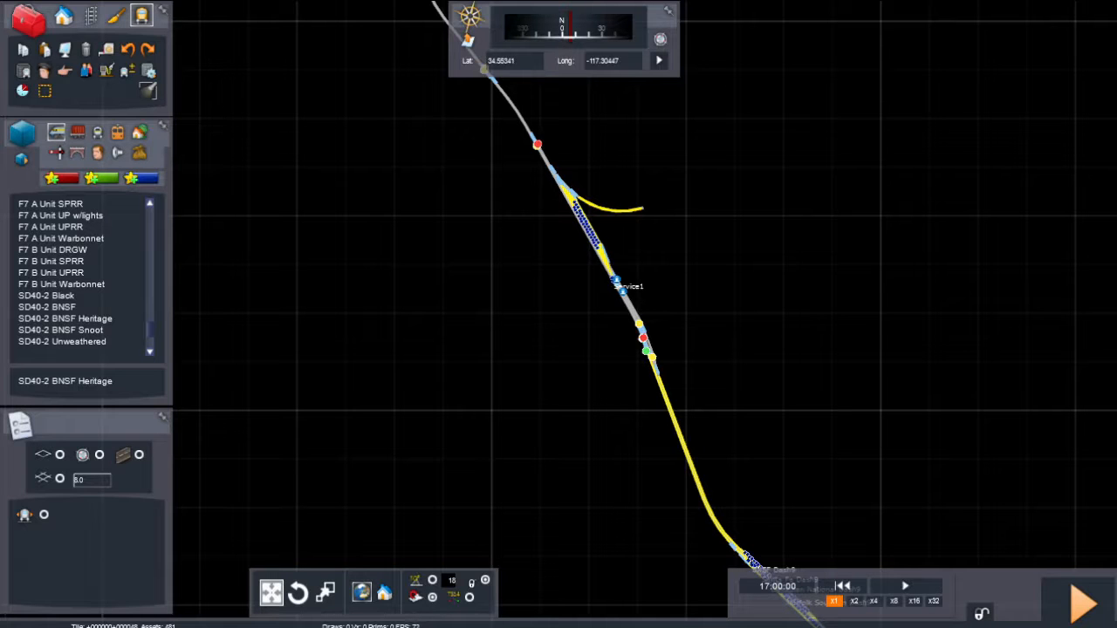
{"action": "key", "text": "m"}
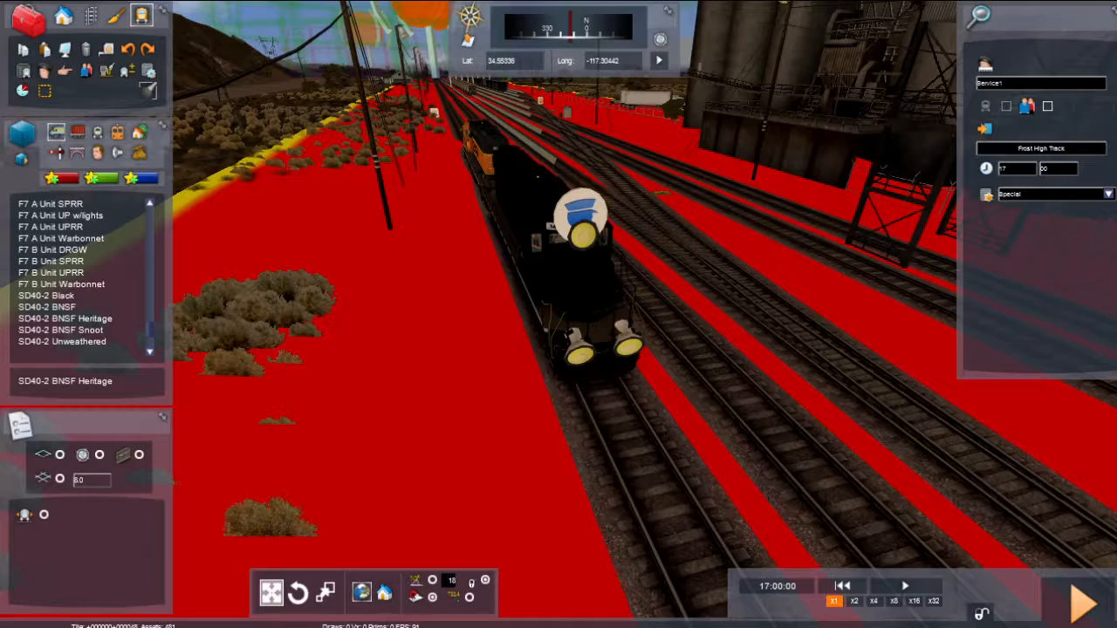
Follow the main line in the 3D view from the locomotives past the standing freight trains and on through the rock cutting
{"action": "right_click_drag", "start_coordinate": [538, 177], "coordinate": [765, 291]}
{"action": "key", "text": "Up"}
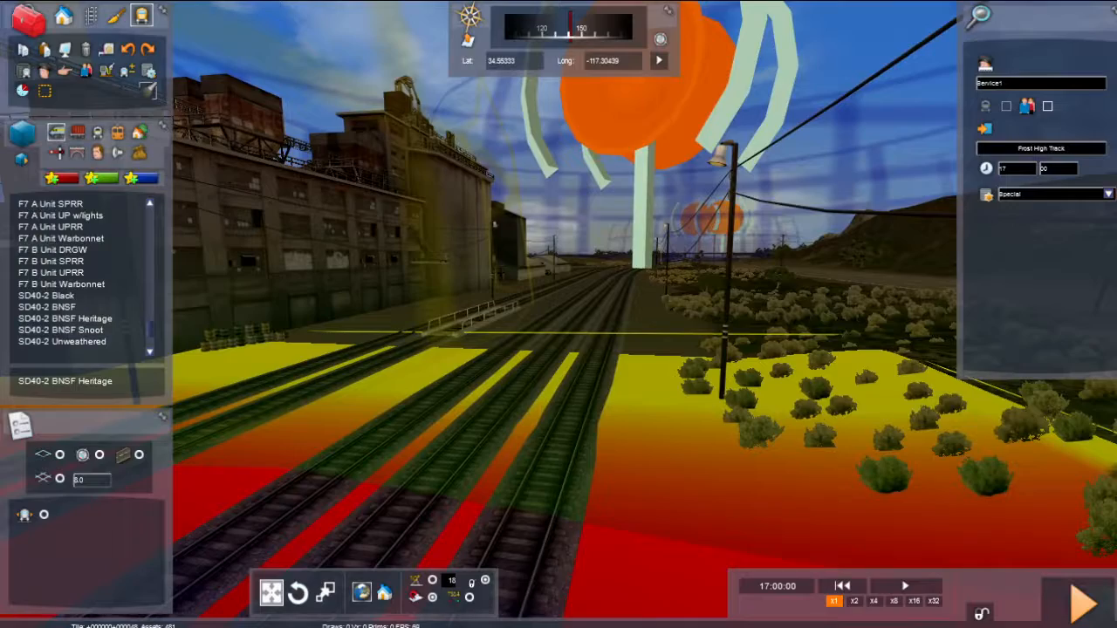
{"action": "key", "text": "Up"}
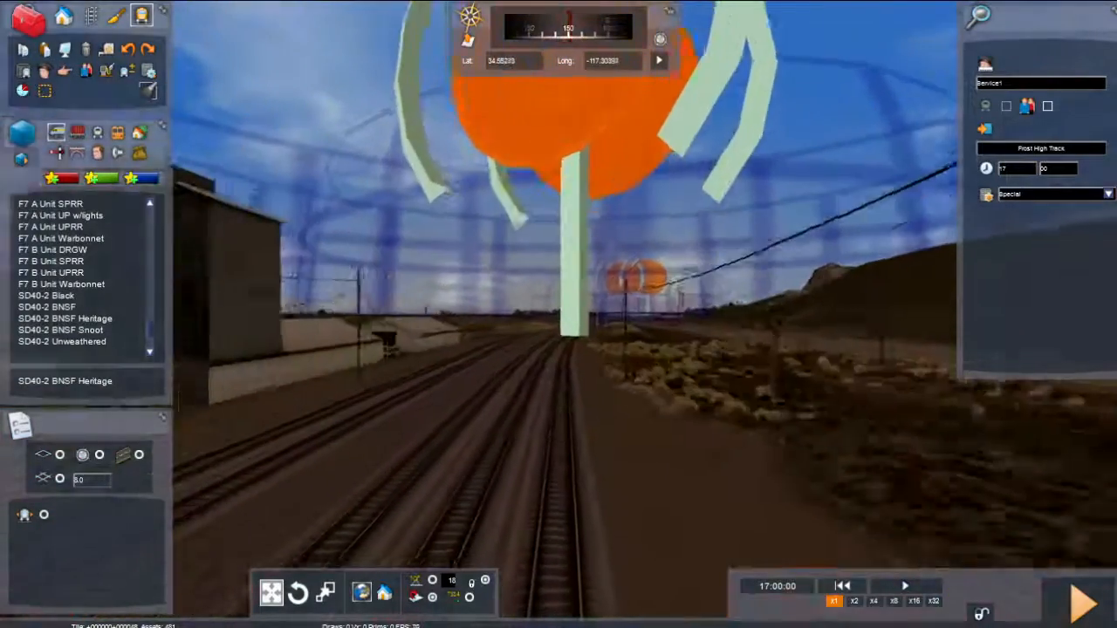
{"action": "key", "text": "Up"}
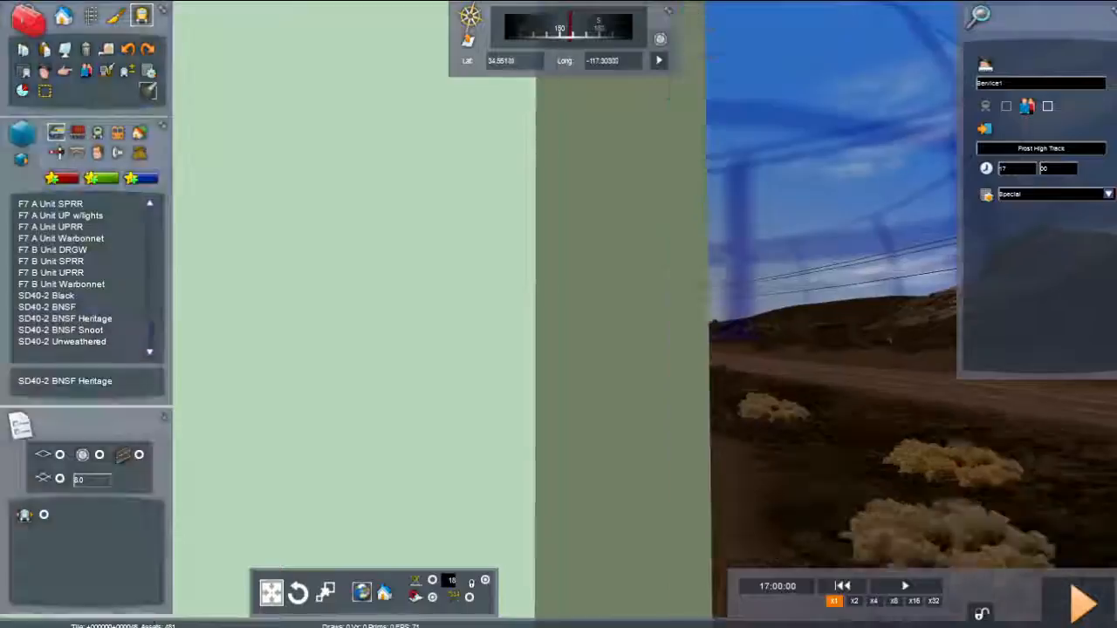
{"action": "key", "text": "Up"}
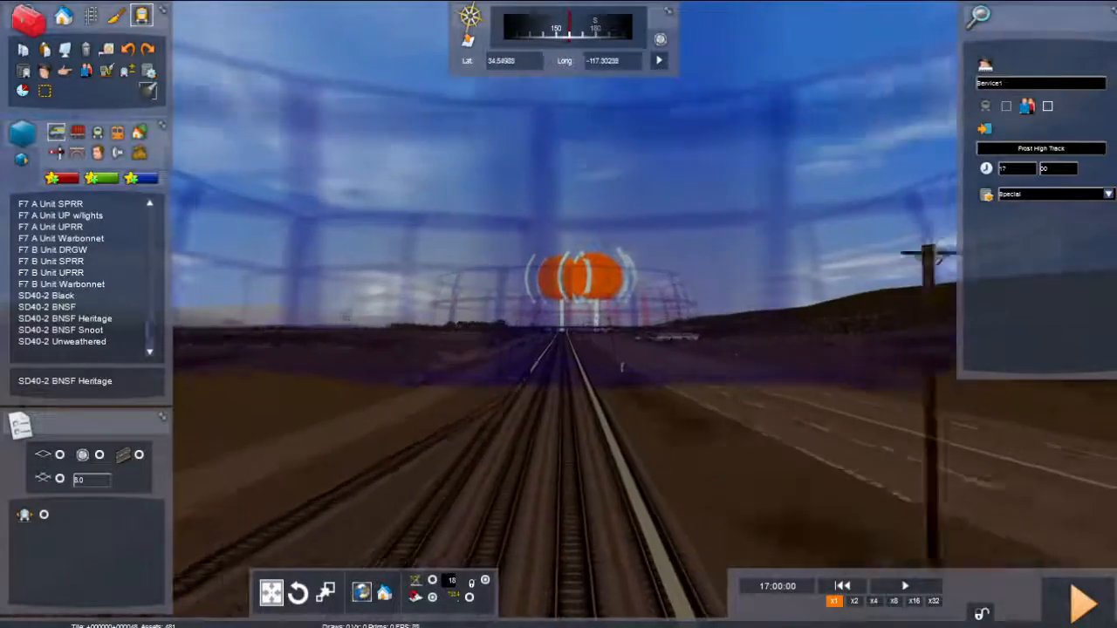
{"action": "key", "text": "Up"}
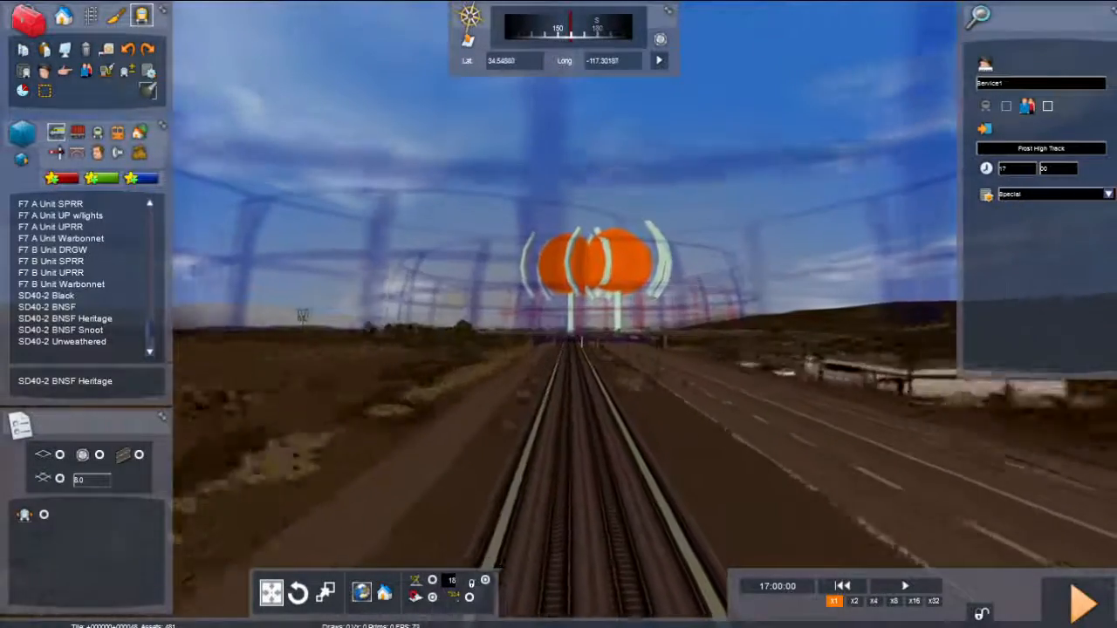
{"action": "key", "text": "Up"}
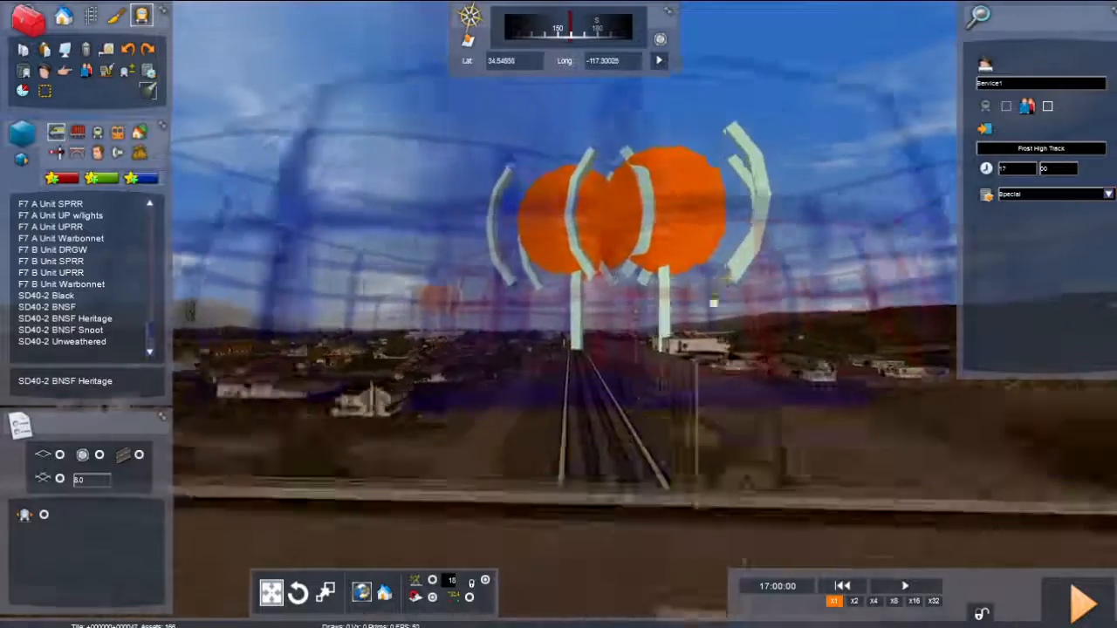
{"action": "key", "text": "Up"}
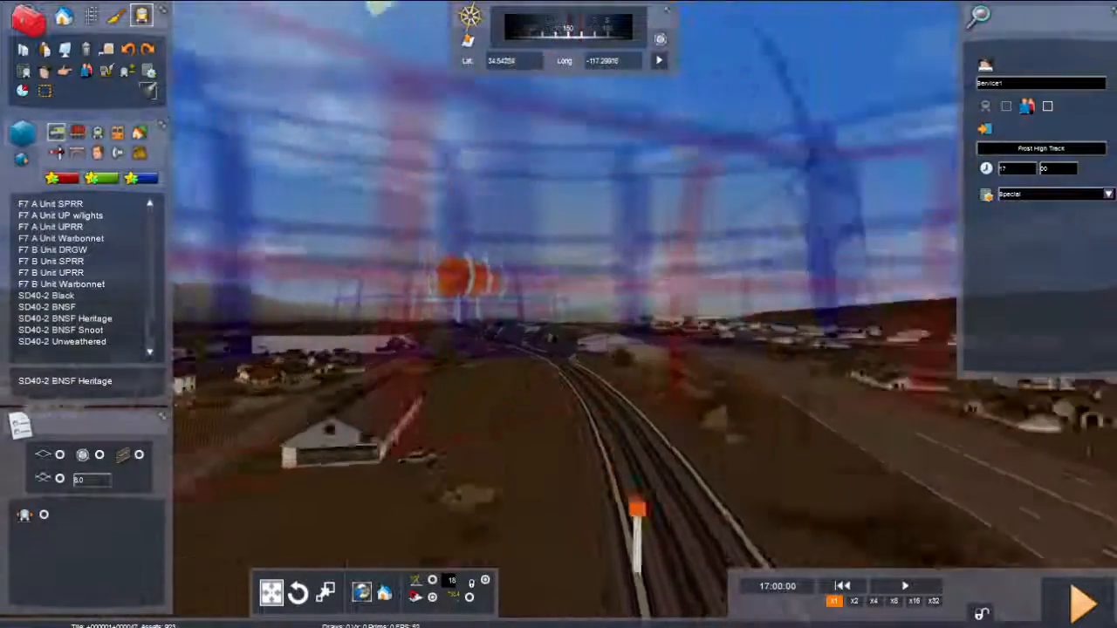
{"action": "key", "text": "Up"}
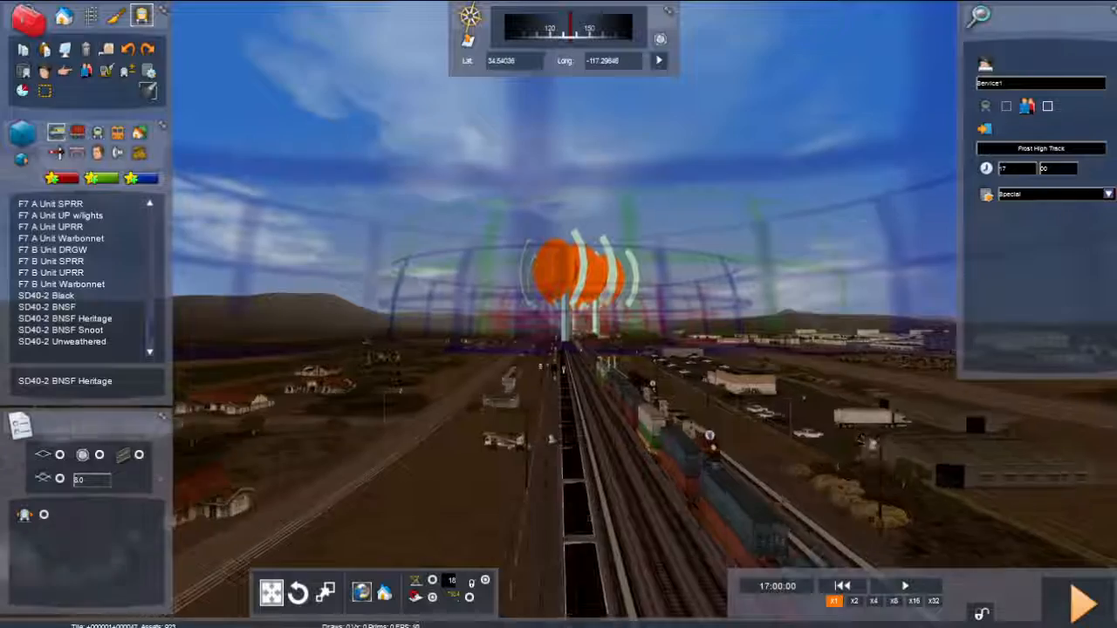
{"action": "key", "text": "Up"}
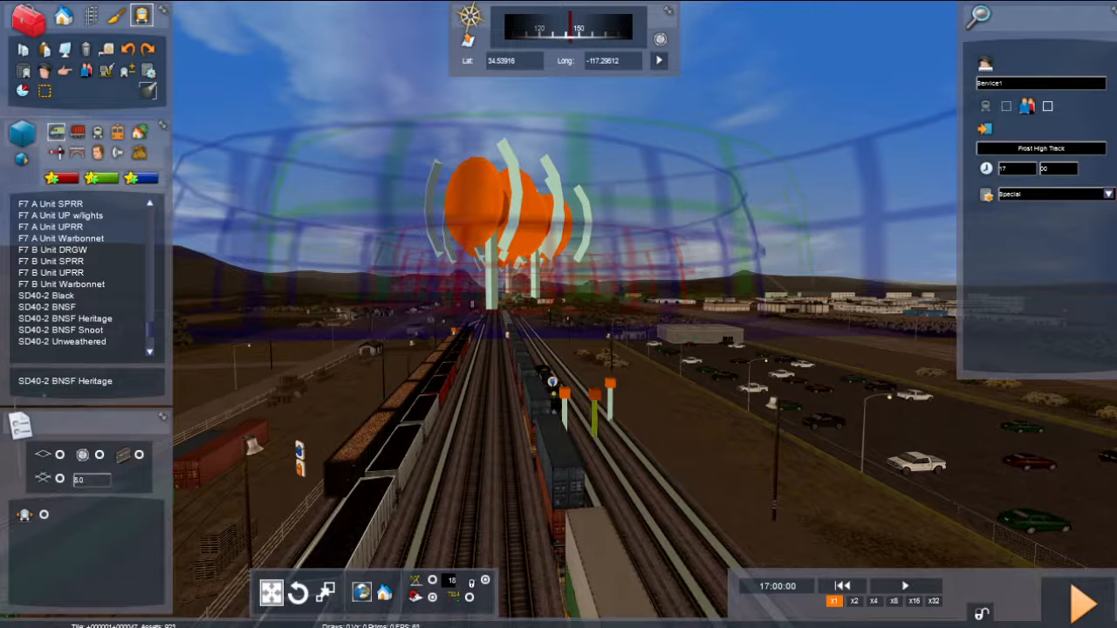
{"action": "key", "text": "Up"}
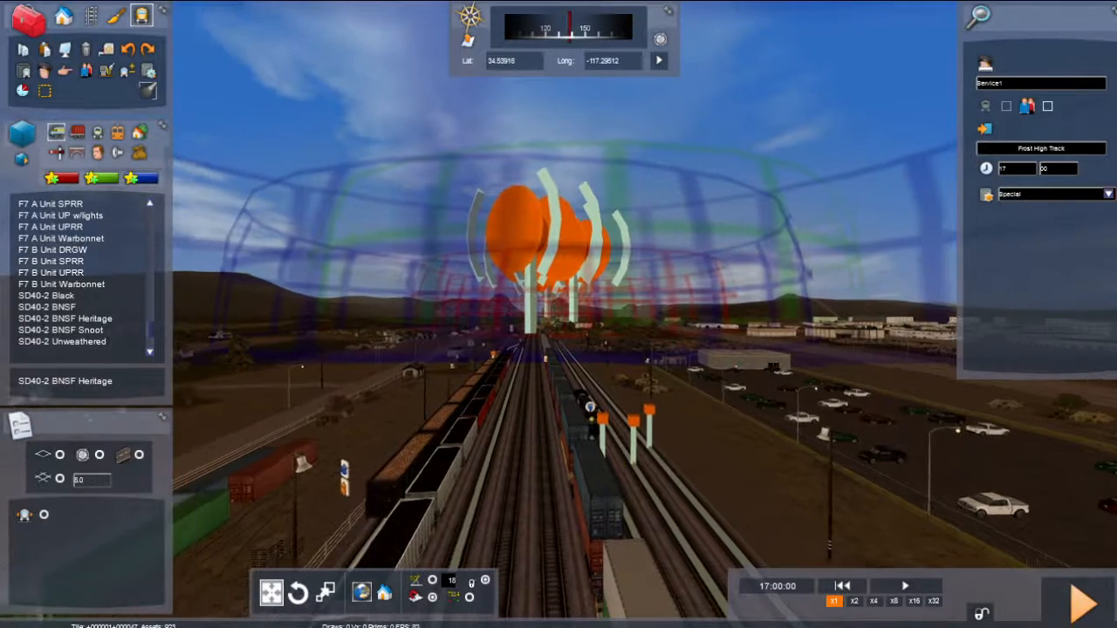
{"action": "key", "text": "Up"}
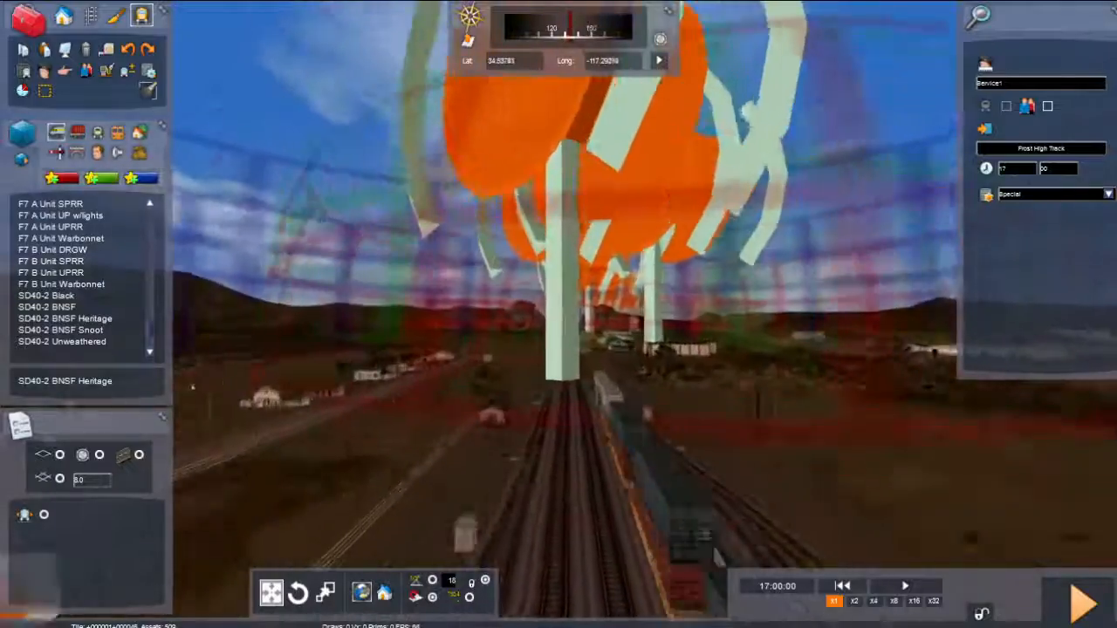
{"action": "key", "text": "Up"}
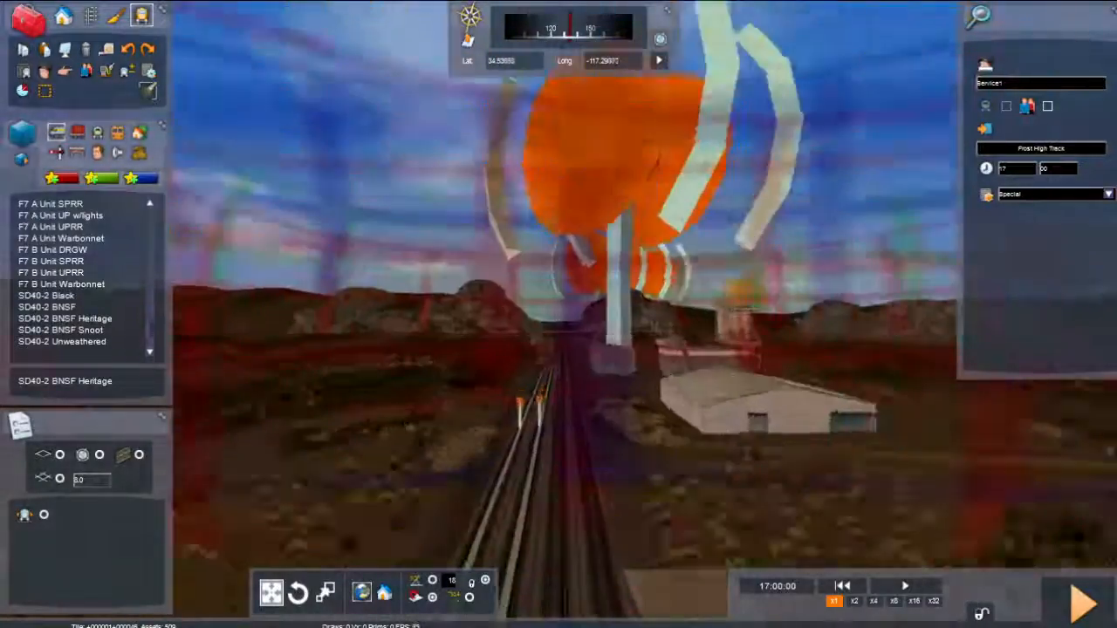
{"action": "key", "text": "Up"}
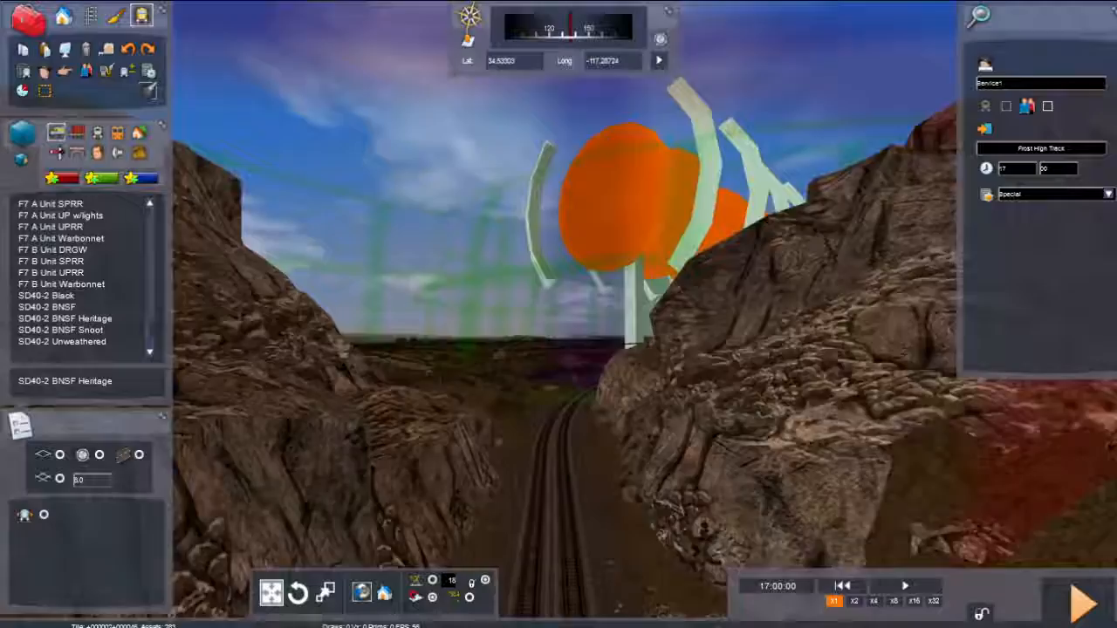
{"action": "key", "text": "Up"}
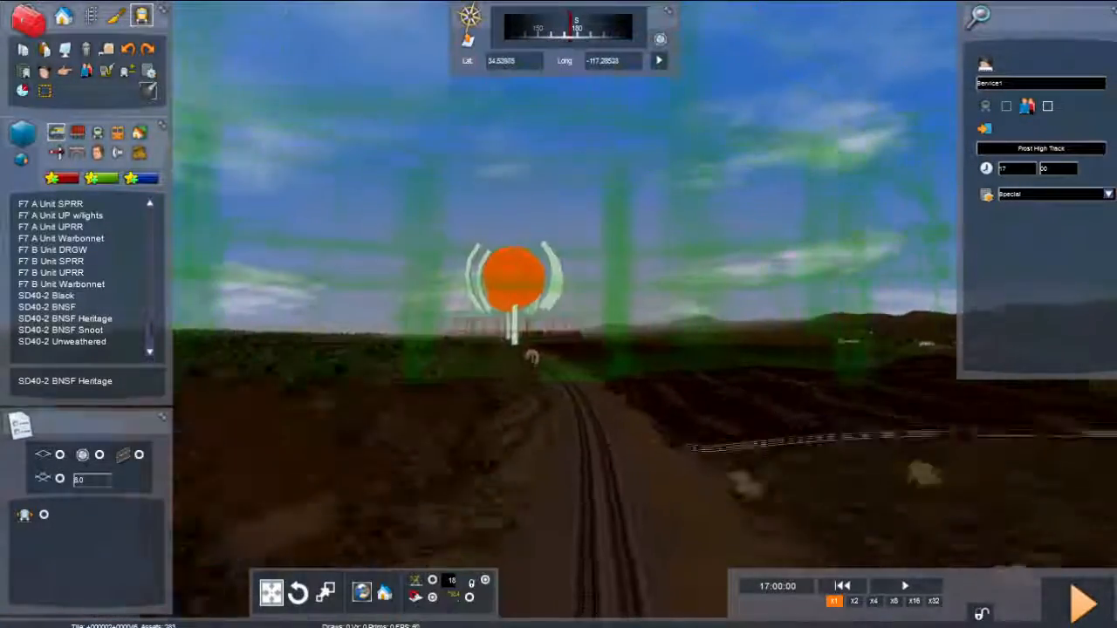
{"action": "key", "text": "Up"}
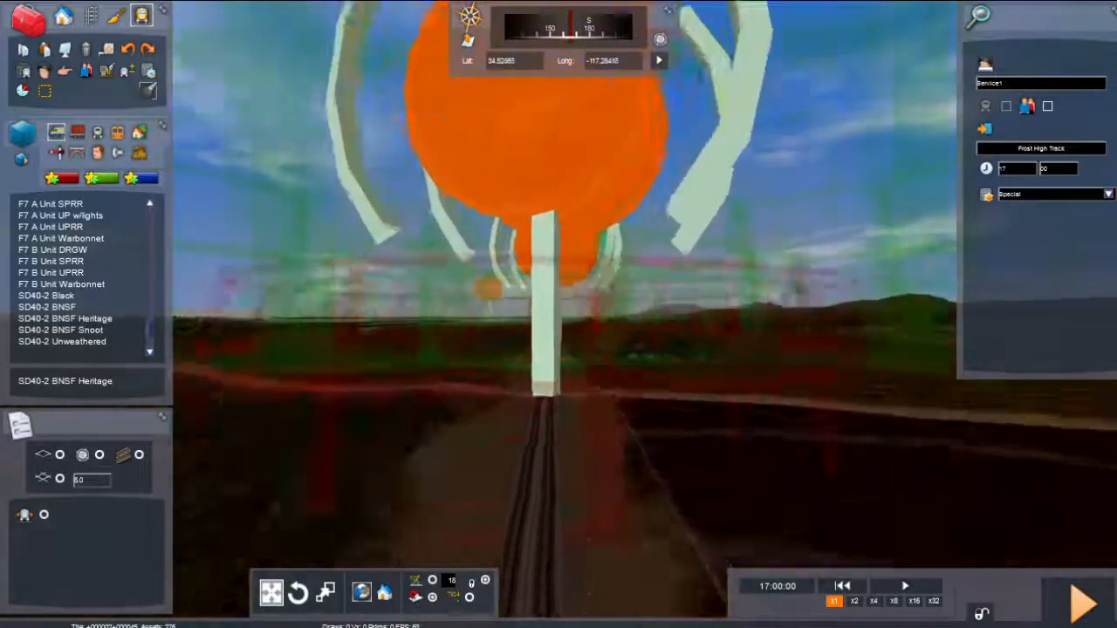
{"action": "key", "text": "Up"}
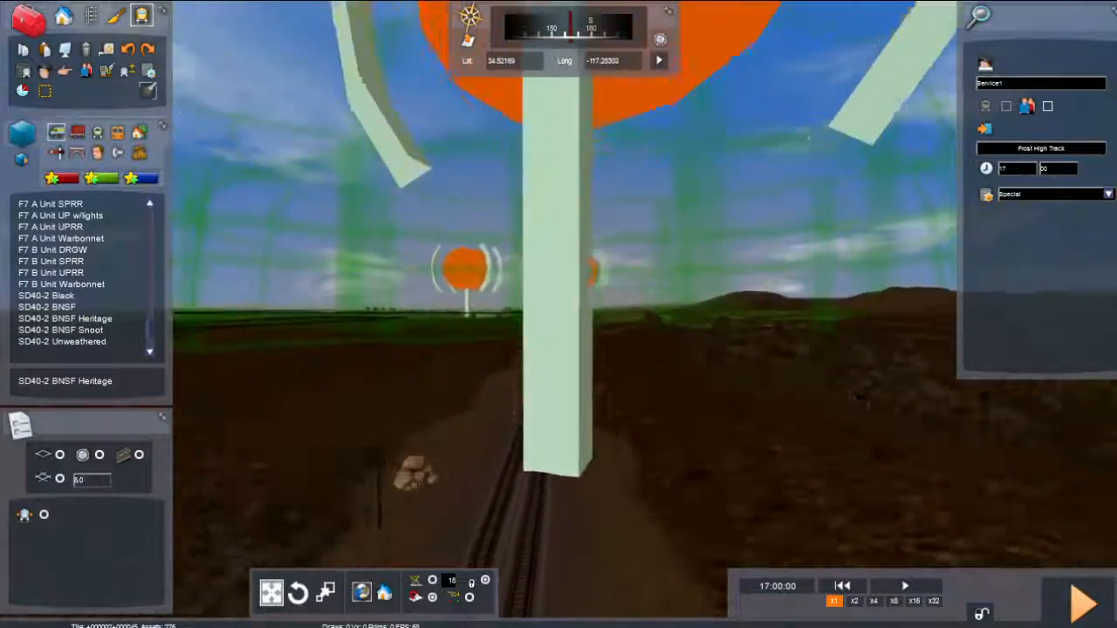
{"action": "key", "text": "Up"}
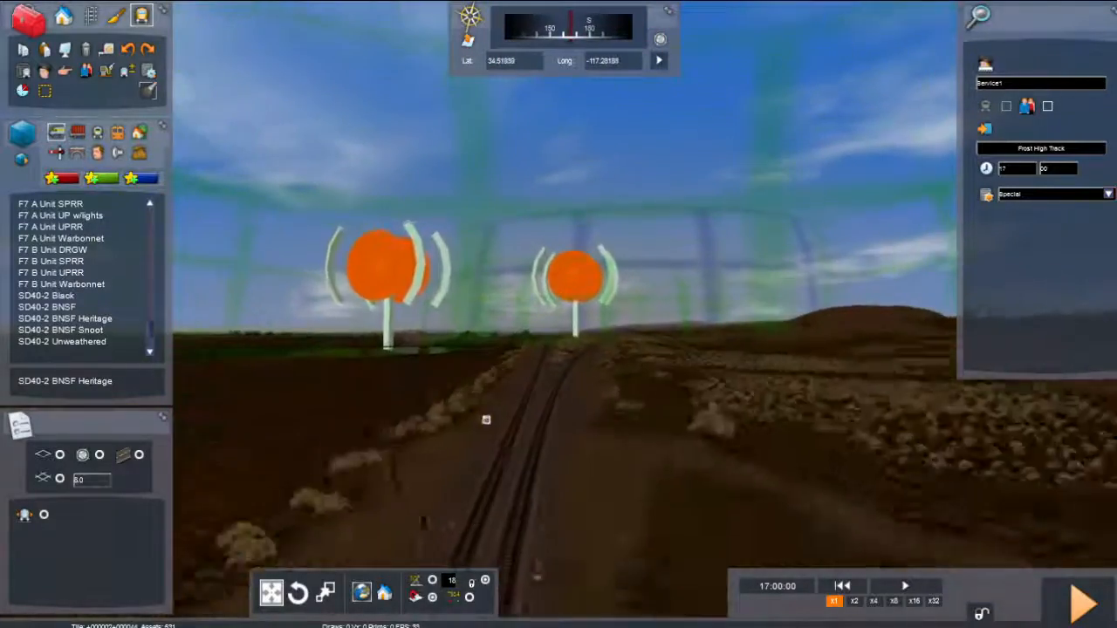
{"action": "key", "text": "Up"}
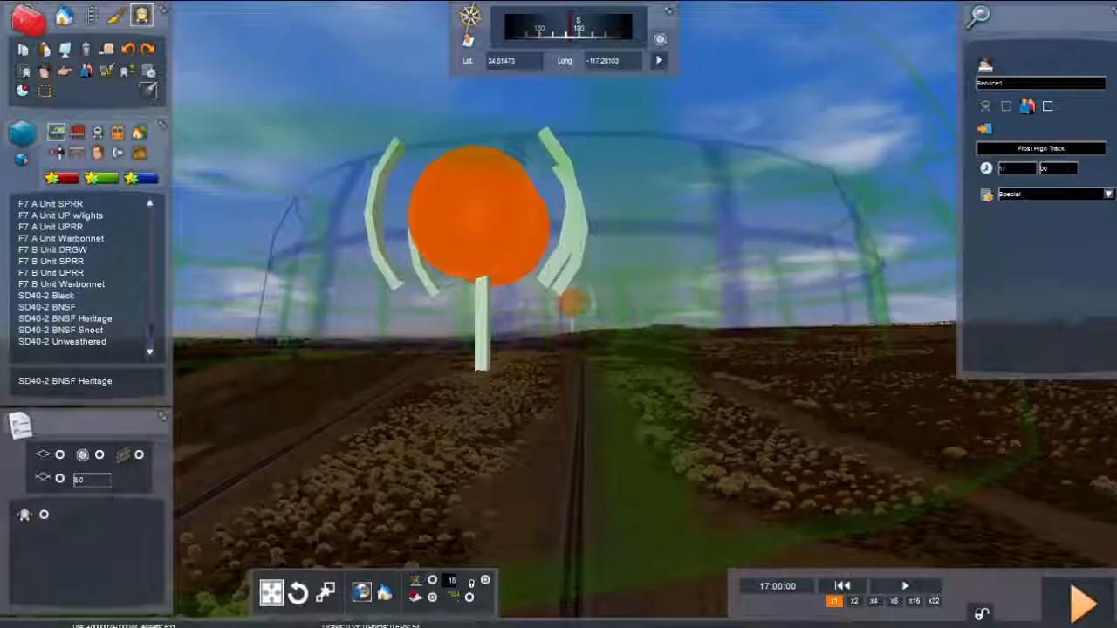
{"action": "key", "text": "Up"}
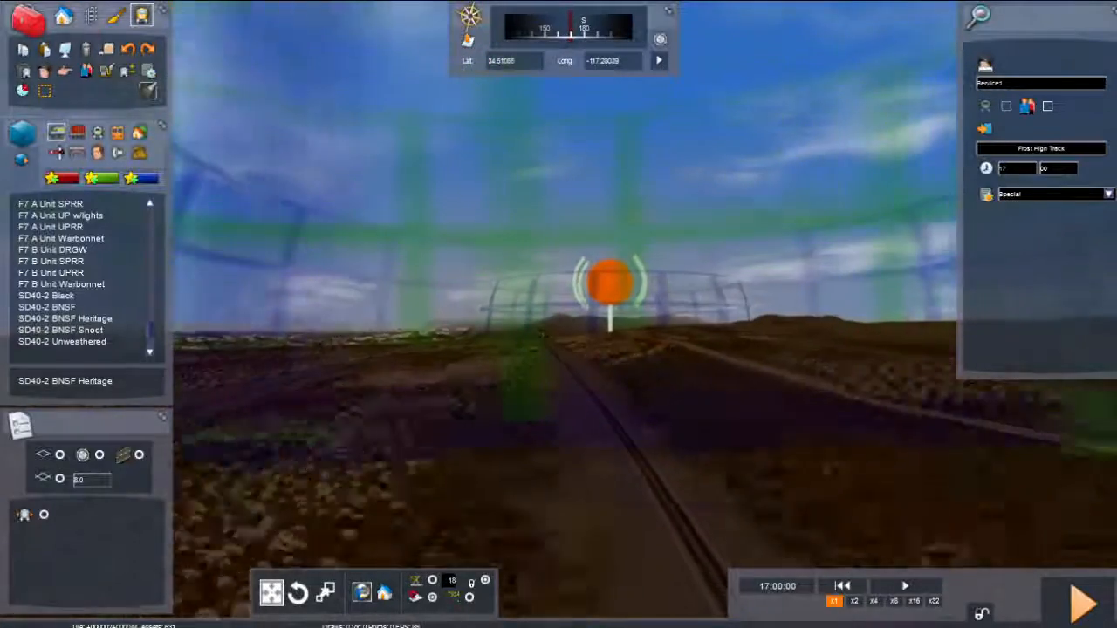
{"action": "key", "text": "Up"}
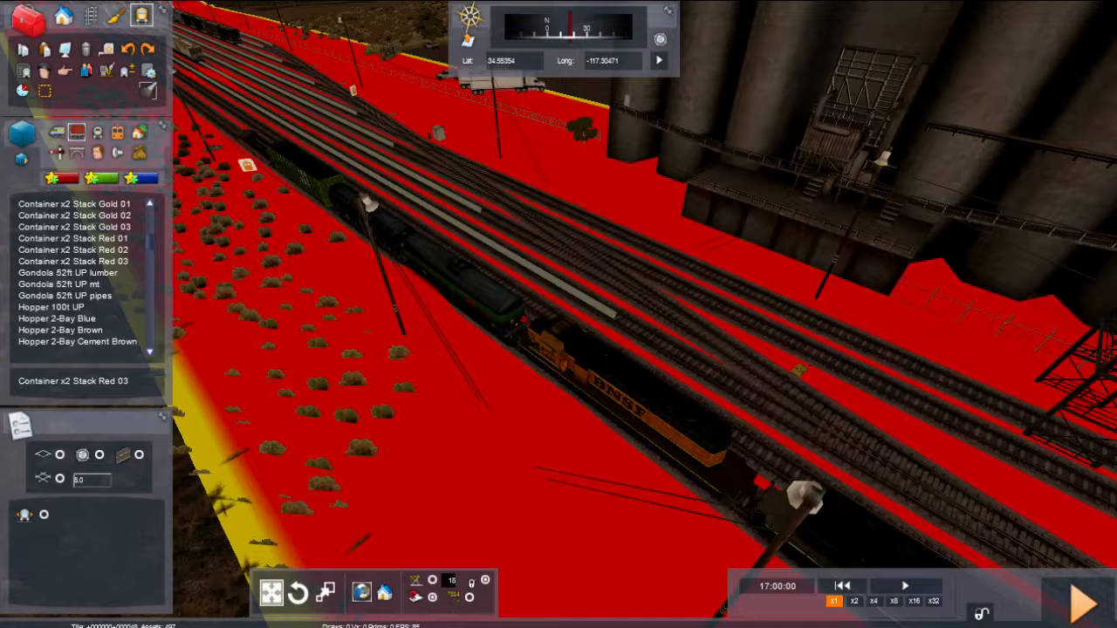
Open the driver service settings of the BNSF-led player train and examine its consist and the surrounding yard in the 3D view
{"action": "right_click_drag", "start_coordinate": [527, 382], "coordinate": [689, 376]}
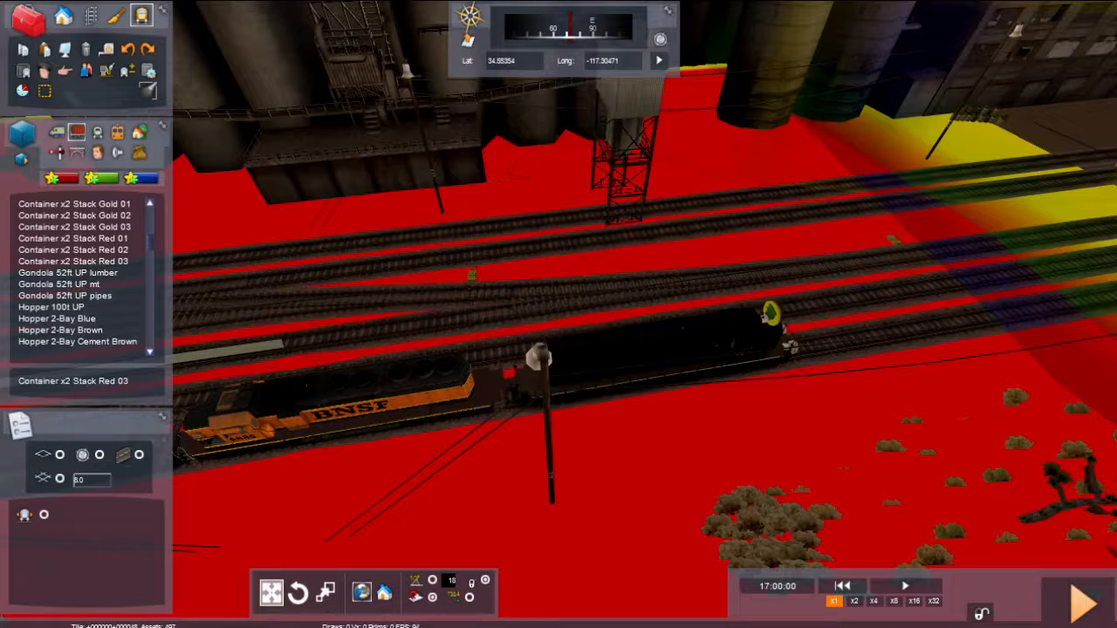
{"action": "left_click", "coordinate": [770, 314]}
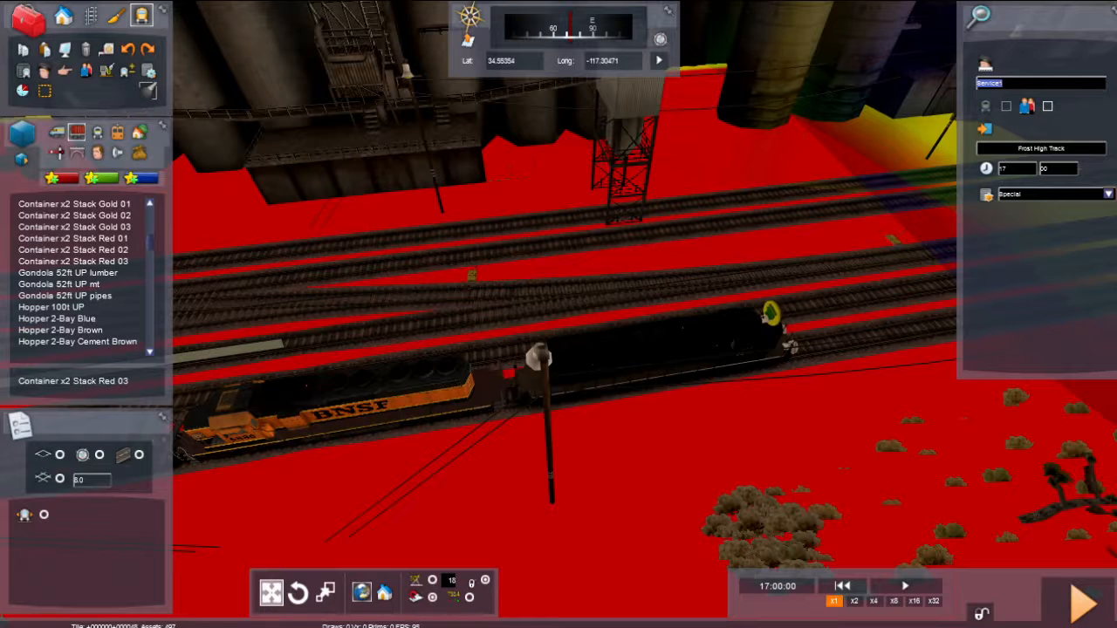
{"action": "right_click_drag", "start_coordinate": [559, 314], "coordinate": [376, 310]}
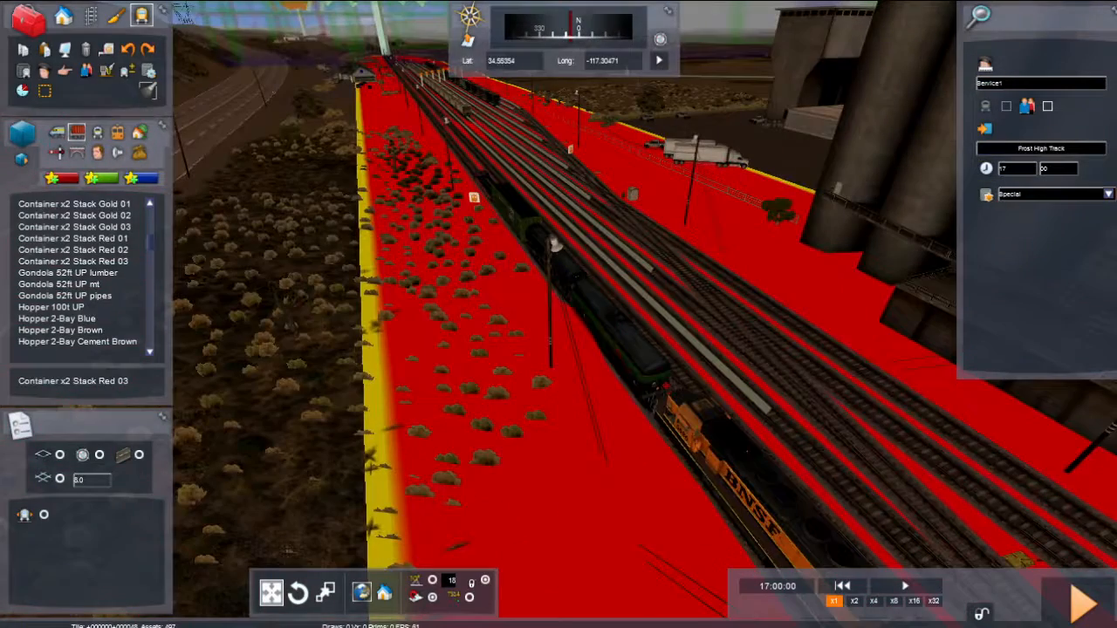
{"action": "right_click_drag", "start_coordinate": [558, 315], "coordinate": [637, 353]}
{"action": "right_click_drag", "start_coordinate": [559, 314], "coordinate": [472, 305]}
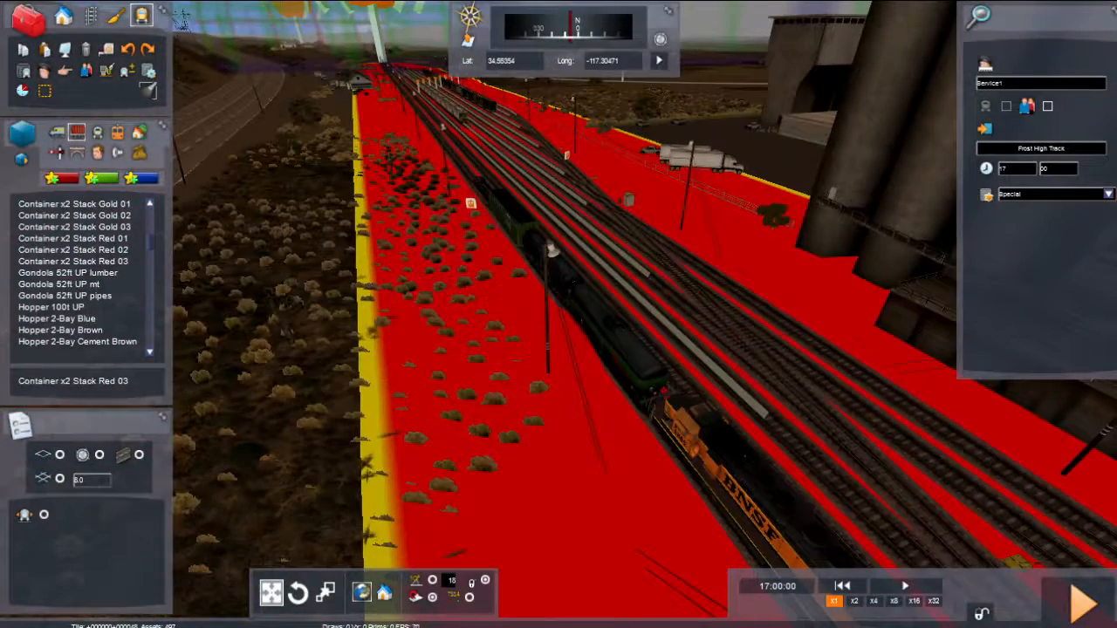
Leave the world editor and continue the scenario in play mode
{"action": "key", "text": "Escape"}
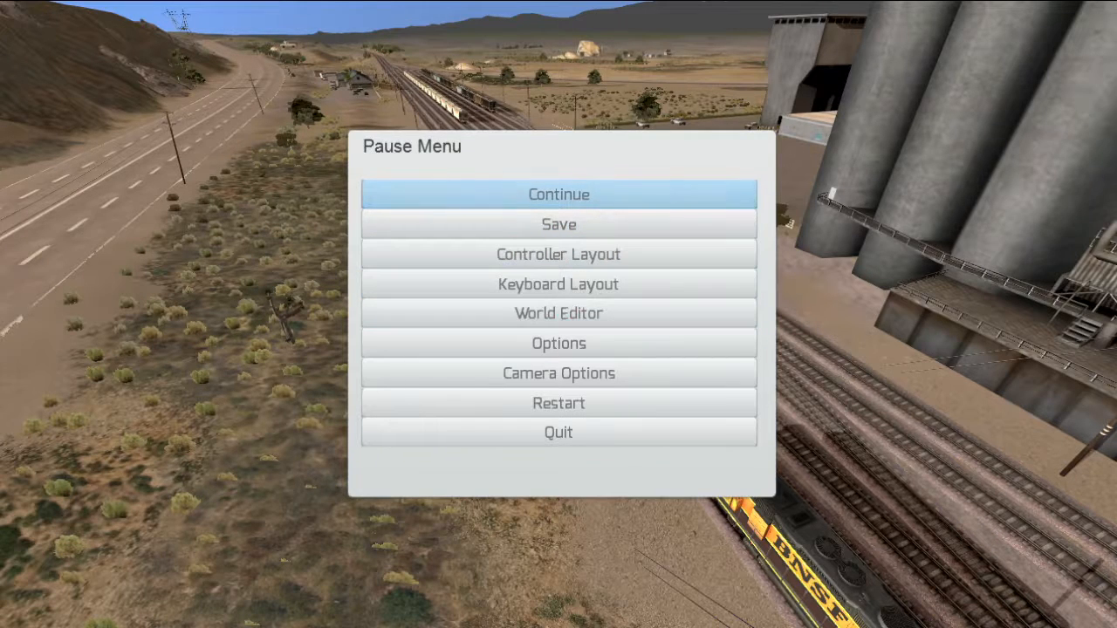
{"action": "left_click", "coordinate": [559, 195]}
{"action": "right_click_drag", "start_coordinate": [558, 194], "coordinate": [873, 195]}
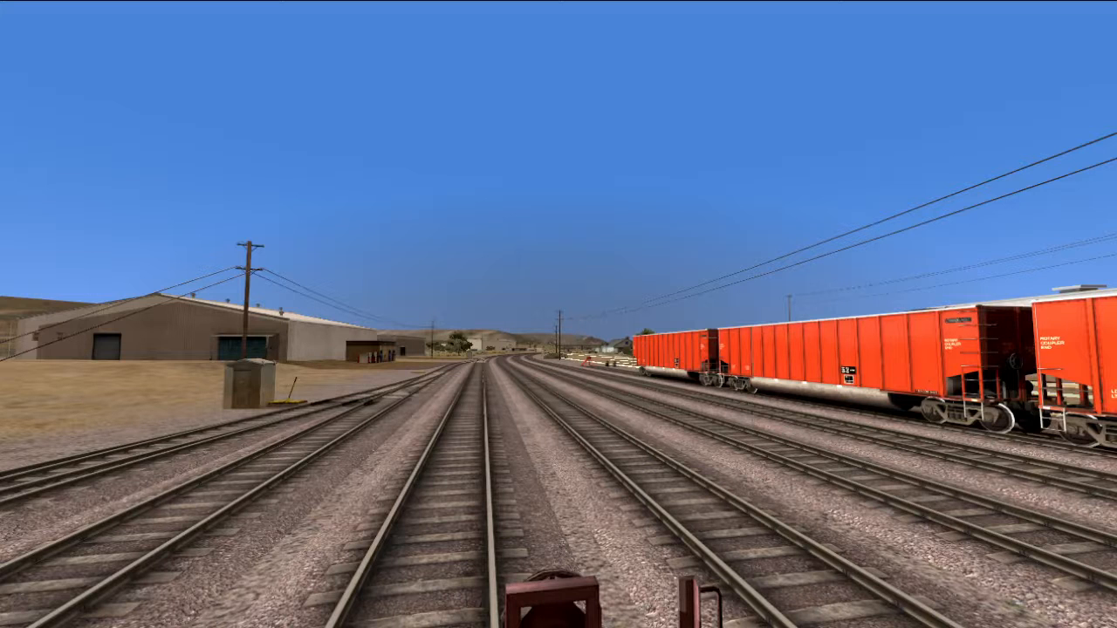
Examine the route and yard tracks on the 2D map during the drive, then return to the track view ahead
{"action": "key", "text": "9"}
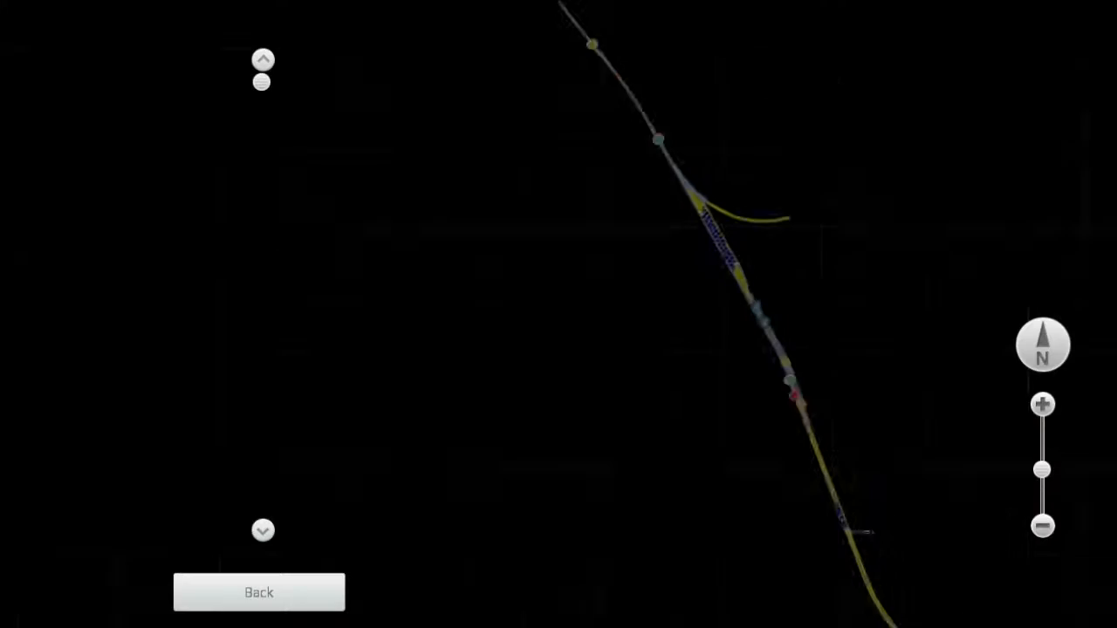
{"action": "left_click_drag", "start_coordinate": [646, 297], "coordinate": [532, 86]}
{"action": "scroll", "coordinate": [611, 314], "scroll_direction": "up", "scroll_amount": 3}
{"action": "left_click_drag", "start_coordinate": [611, 314], "coordinate": [601, 371]}
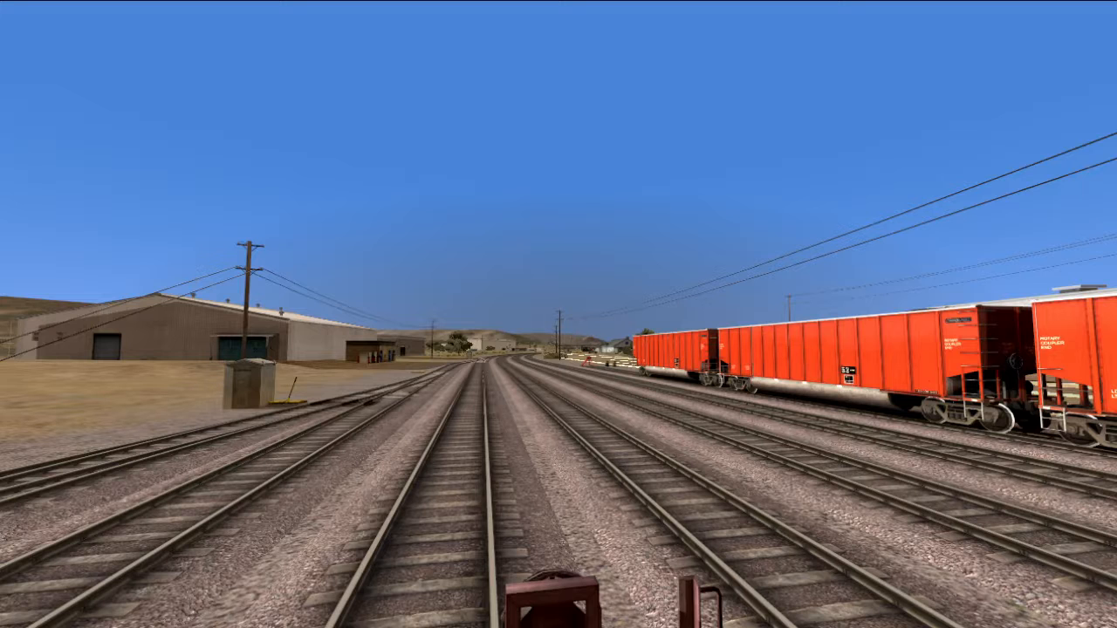
{"action": "right_click_drag", "start_coordinate": [559, 315], "coordinate": [517, 343]}
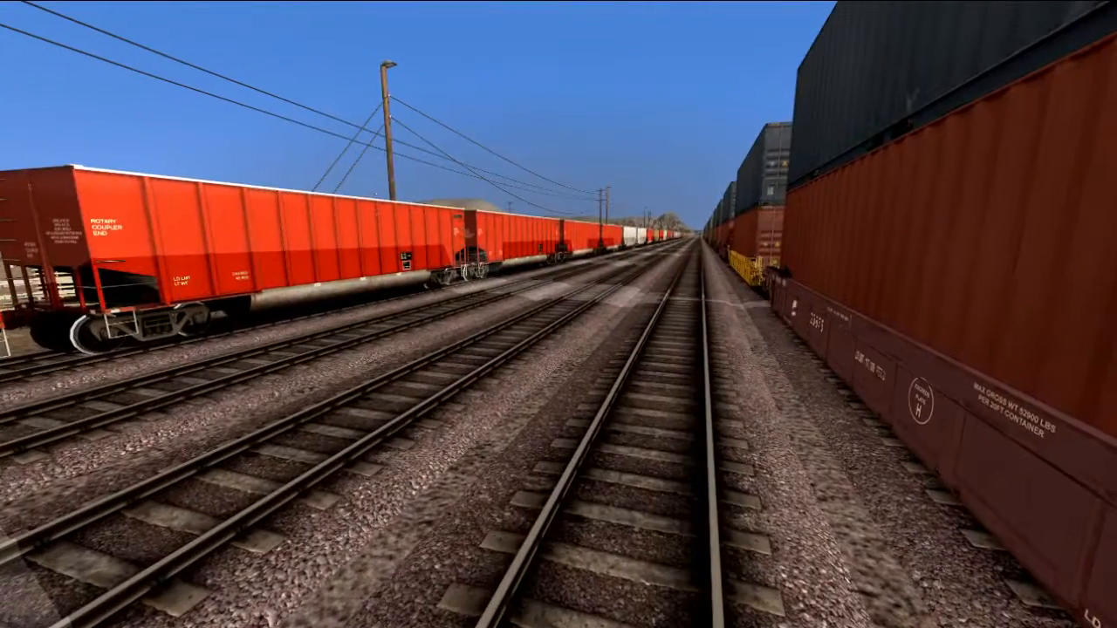
Examine the 2D map around the Service1 train and the standing Dash9 trains, then return to the track view
{"action": "key", "text": "9"}
{"action": "left_click_drag", "start_coordinate": [751, 541], "coordinate": [478, 168]}
{"action": "scroll", "coordinate": [558, 297], "scroll_direction": "down", "scroll_amount": 3}
{"action": "left_click_drag", "start_coordinate": [559, 297], "coordinate": [511, 213]}
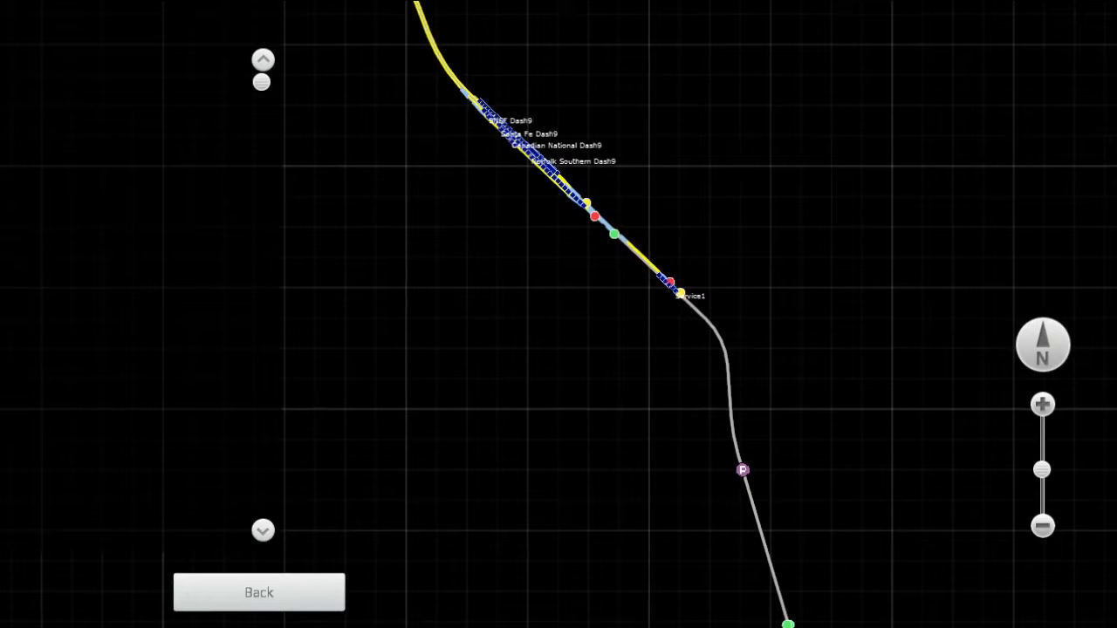
{"action": "left_click_drag", "start_coordinate": [559, 297], "coordinate": [493, 395]}
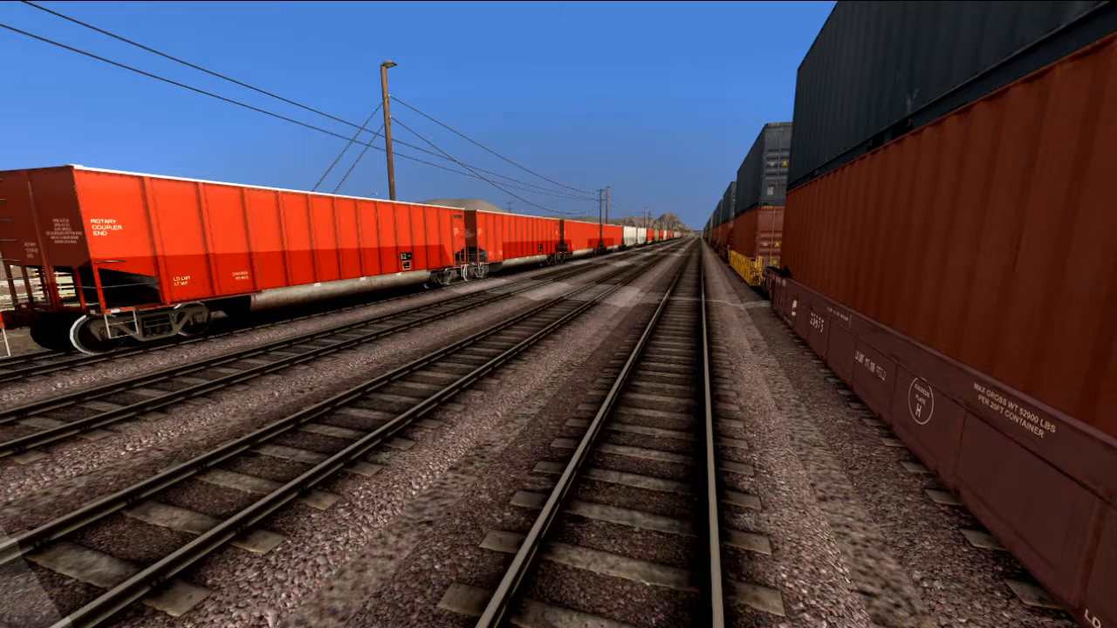